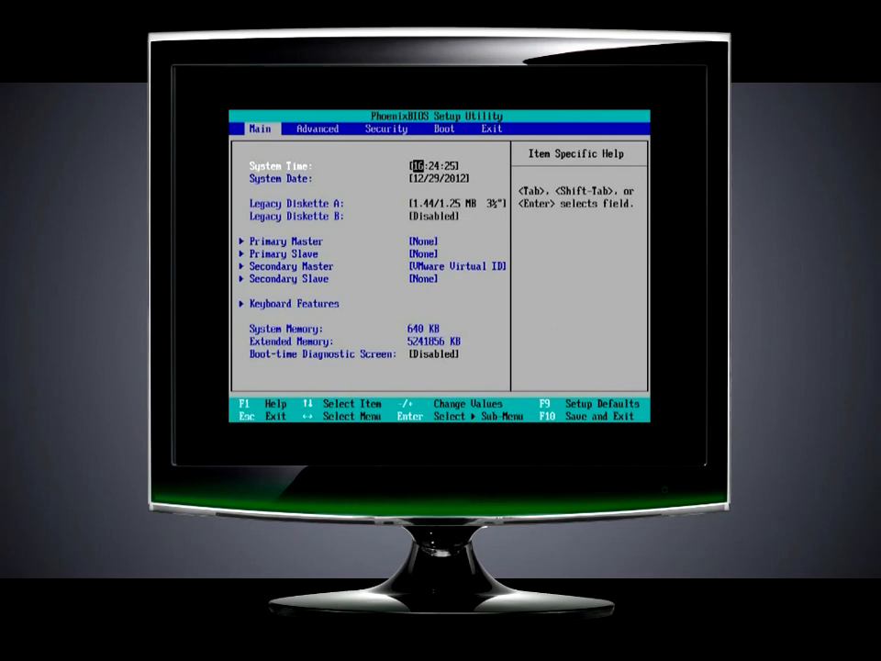
# Open the boot order settings and examine the list of bootable devices.
pyautogui.press('Right')
pyautogui.press('Right')
pyautogui.press('Right')
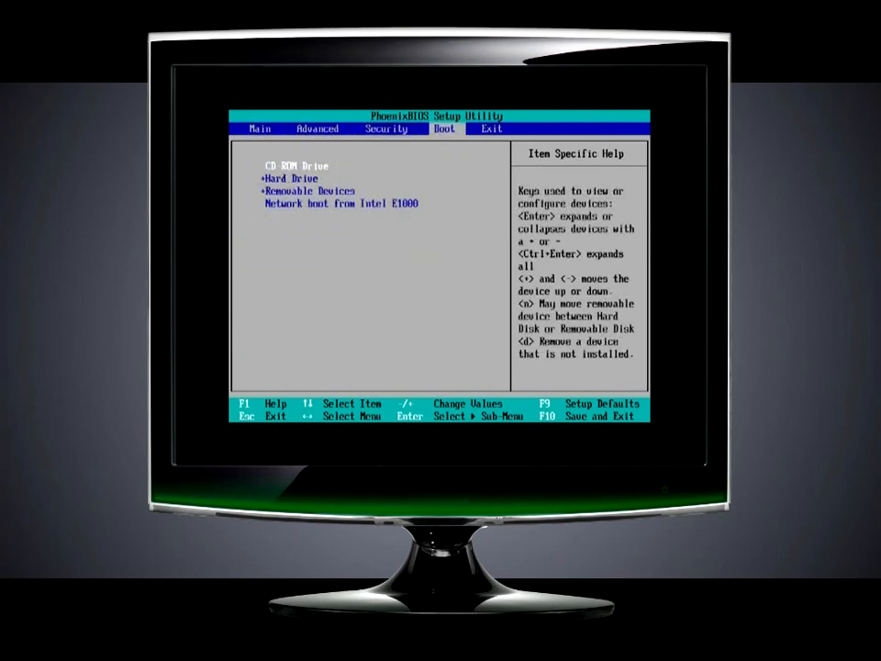
pyautogui.press('Down')
pyautogui.press('Down')
# Move Hard Drive above CD-ROM Drive in the boot order and return it to second place.
pyautogui.press('Down')
pyautogui.press('Up')
pyautogui.press('Up')
pyautogui.press('Up')
pyautogui.press('Down')
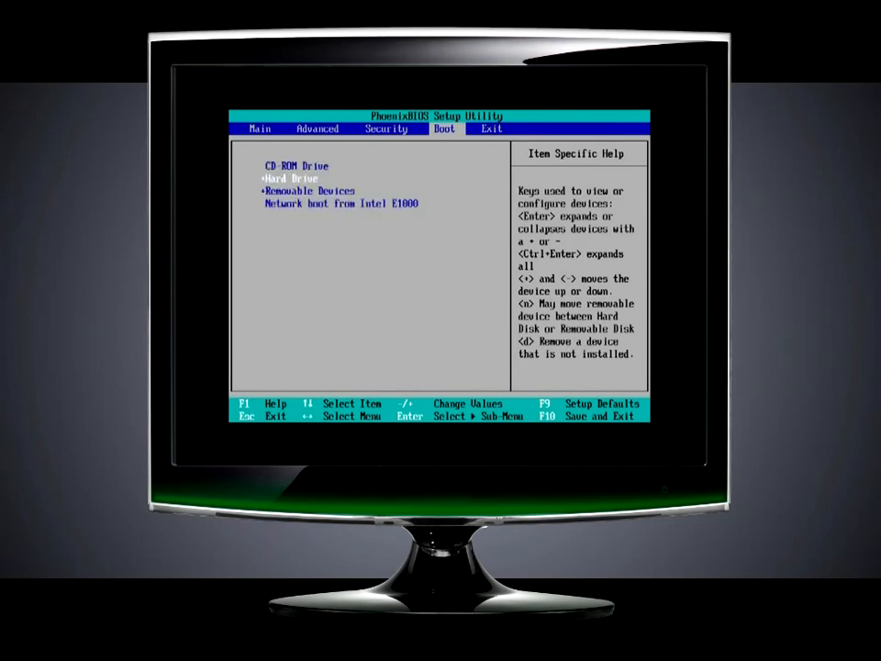
pyautogui.press('+')
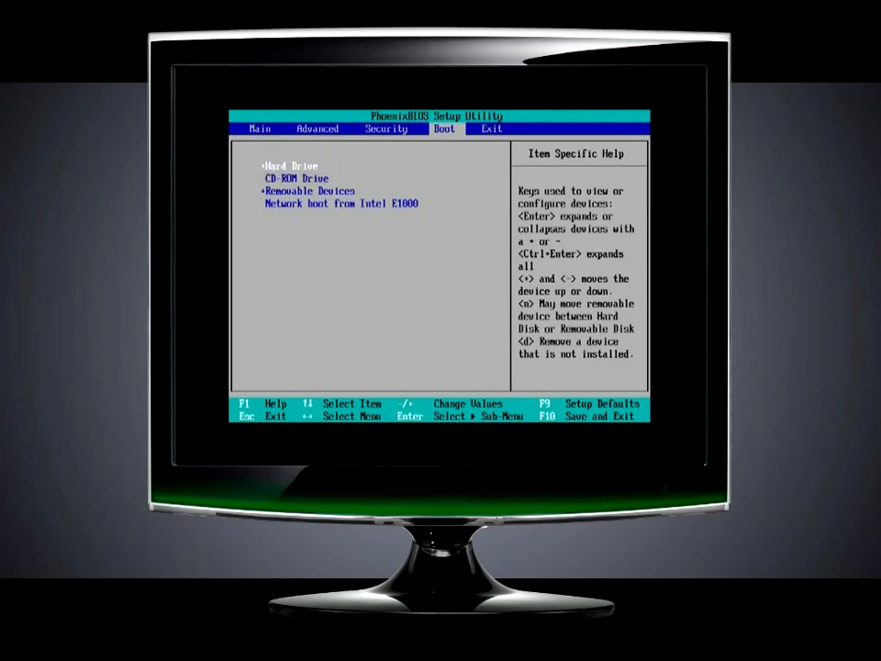
pyautogui.press('-')
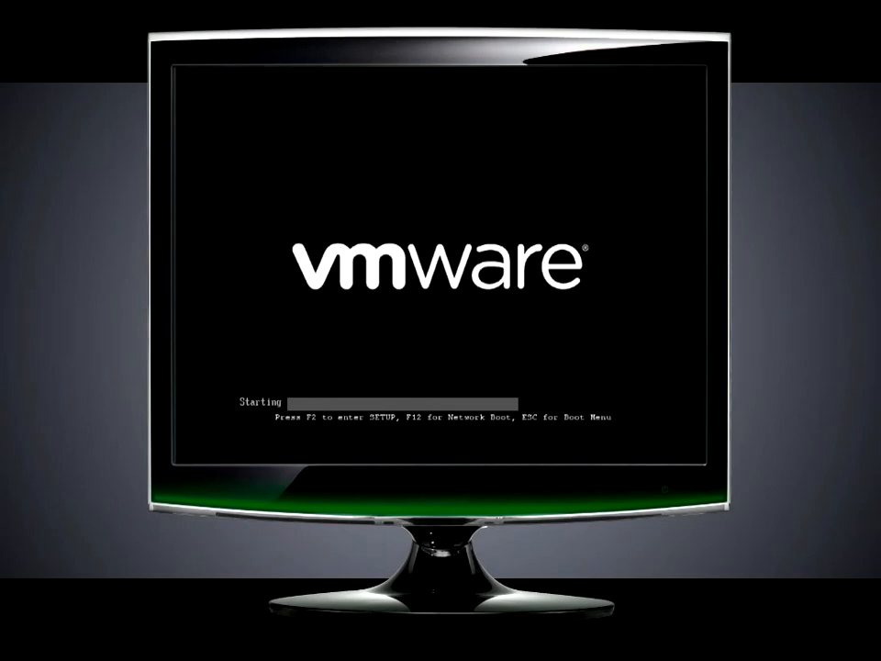
# Enter the BIOS setup and examine the main settings, from system time and date to the diskette and drive entries.
pyautogui.press('F2')
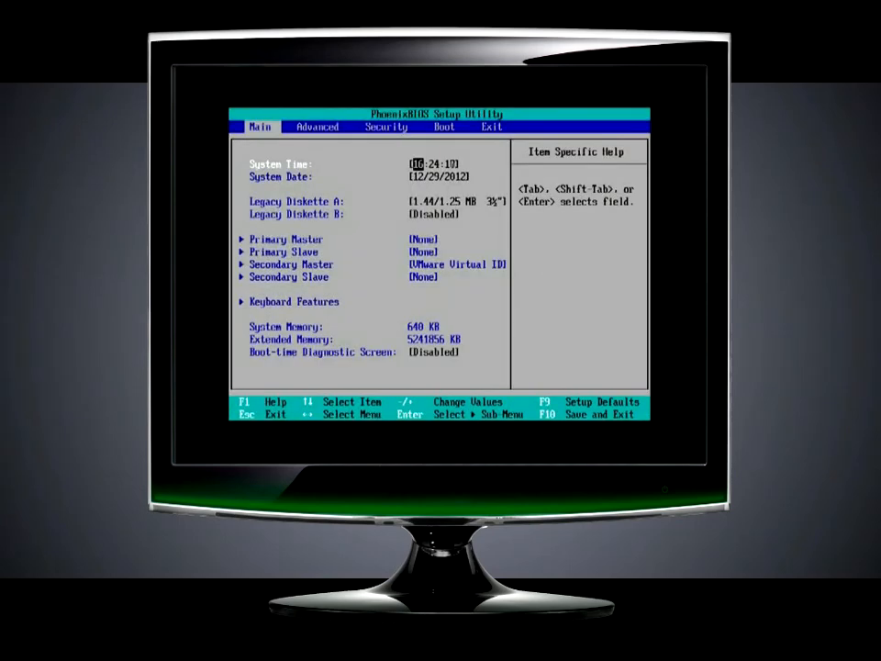
pyautogui.press('Right')
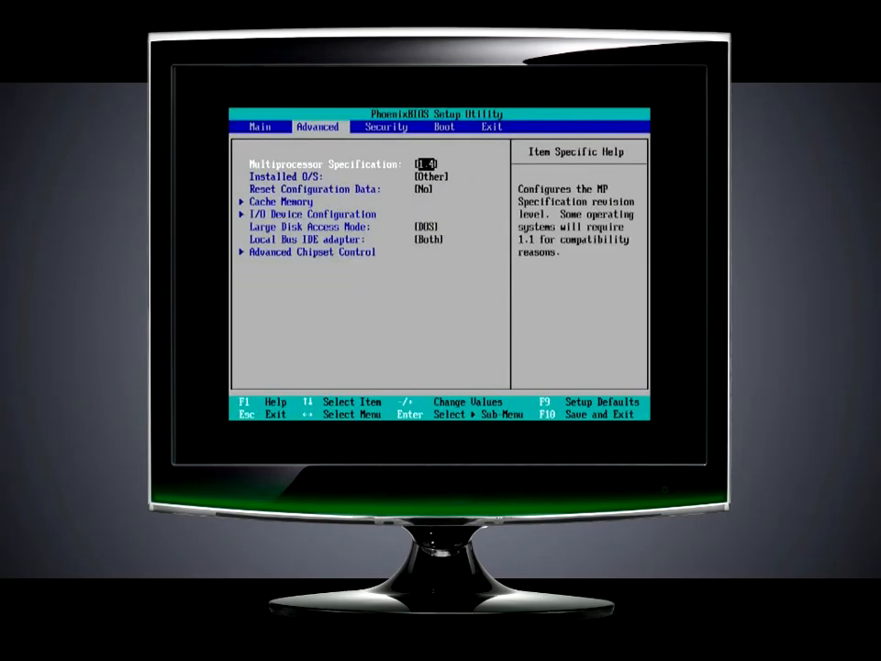
pyautogui.press('Left')
pyautogui.press('Down')
pyautogui.press('Up')
pyautogui.press('Down')
pyautogui.press('Down')
pyautogui.press('Down')
pyautogui.press('Down')
pyautogui.press('Down')
pyautogui.press('Up')
pyautogui.press('Up')
pyautogui.press('Up')
pyautogui.press('Up')
pyautogui.press('Up')
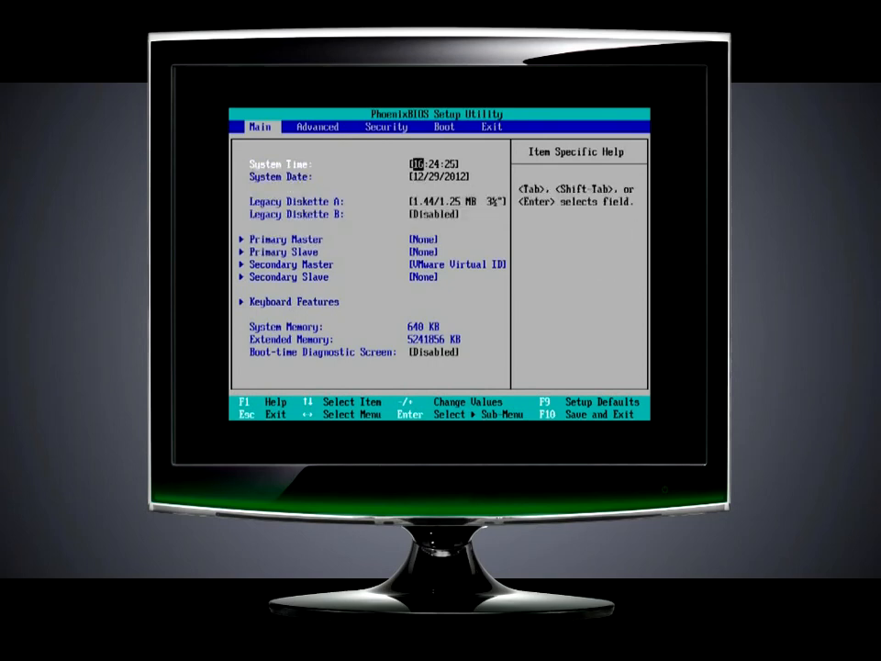
# Open the boot device order and look through its entries.
pyautogui.press('Right')
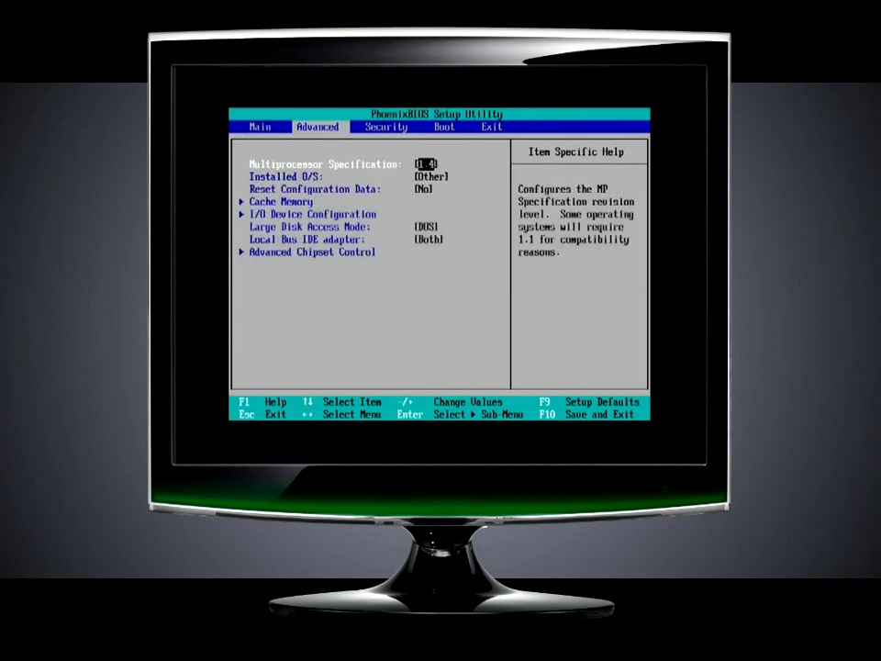
pyautogui.press('Right')
pyautogui.press('Right')
pyautogui.press('Down')
pyautogui.press('Up')
pyautogui.press('Down')
pyautogui.press('Down')
pyautogui.press('Down')
pyautogui.press('Up')
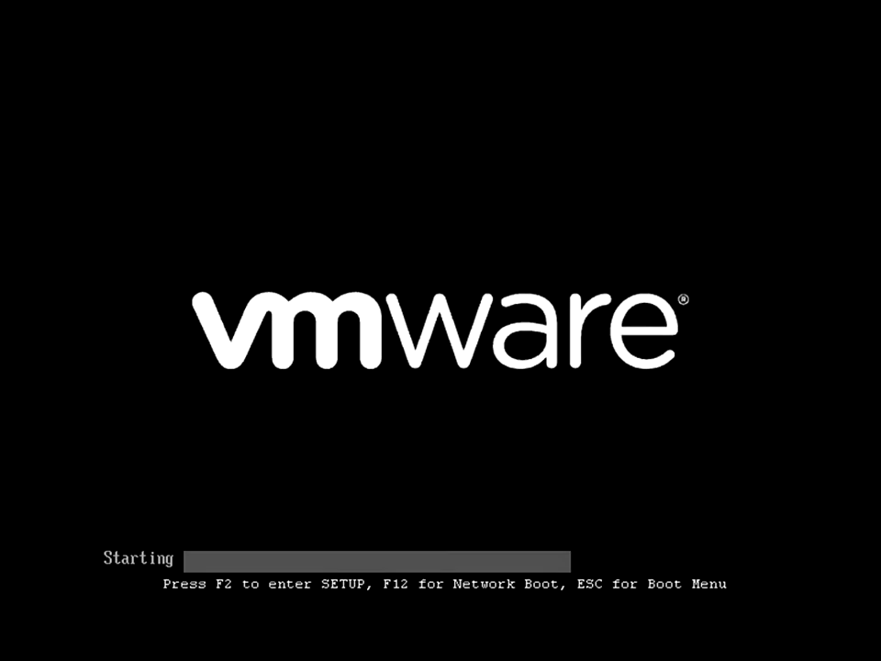
# Enter the BIOS setup during startup and review the main time, date, diskette and drive settings.
pyautogui.press('F2')
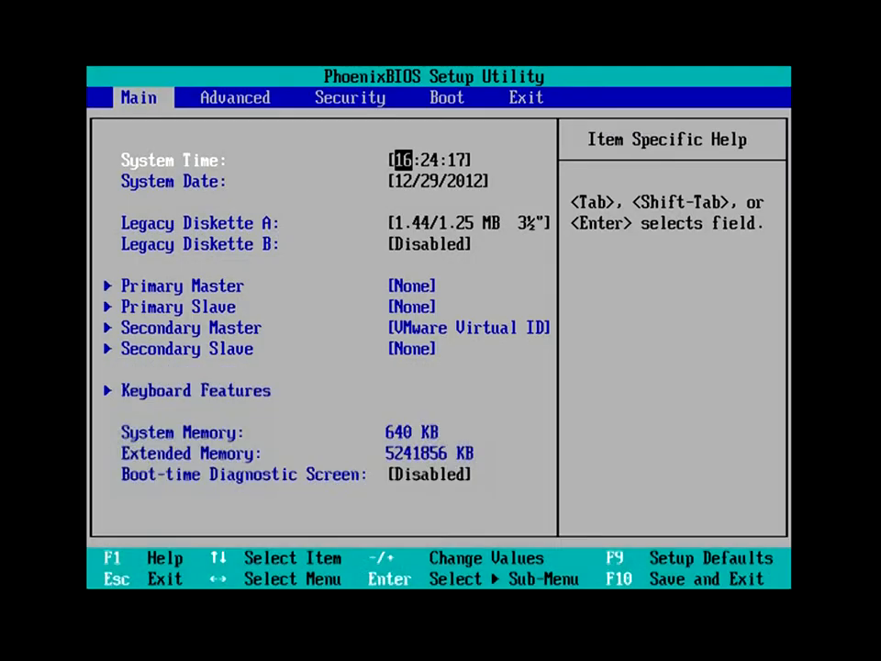
pyautogui.press('Right')
pyautogui.press('Left')
pyautogui.press('Down')
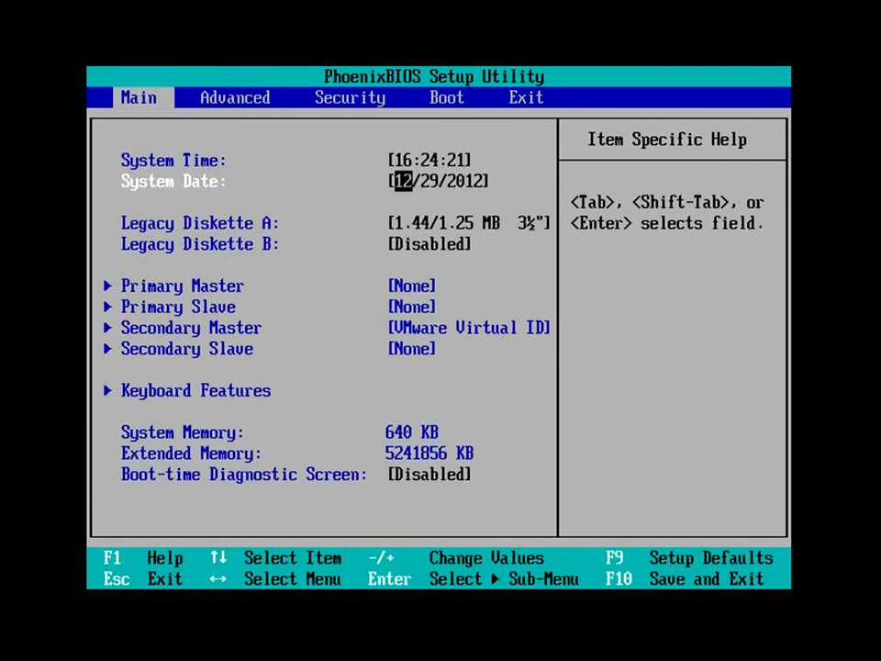
pyautogui.press('Up')
pyautogui.press('Down')
pyautogui.press('Down')
pyautogui.press('Down')
pyautogui.press('Down')
pyautogui.press('Down')
pyautogui.press('Up')
pyautogui.press('Up')
pyautogui.press('Up')
pyautogui.press('Up')
pyautogui.press('Up')
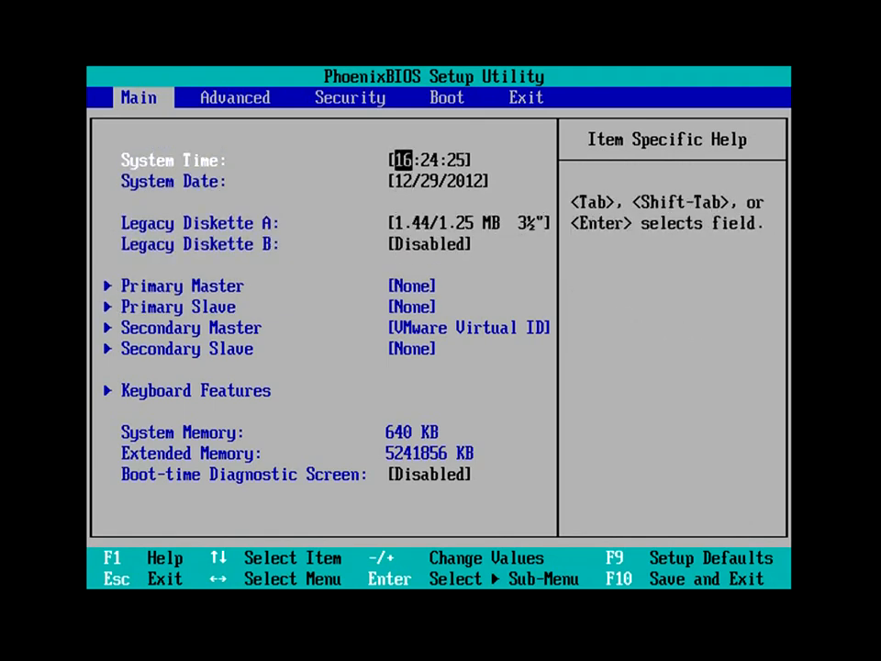
# Open the boot priority list and check the order of CD-ROM, hard drive, removable and network devices.
pyautogui.press('Right')
pyautogui.press('Right')
pyautogui.press('Right')
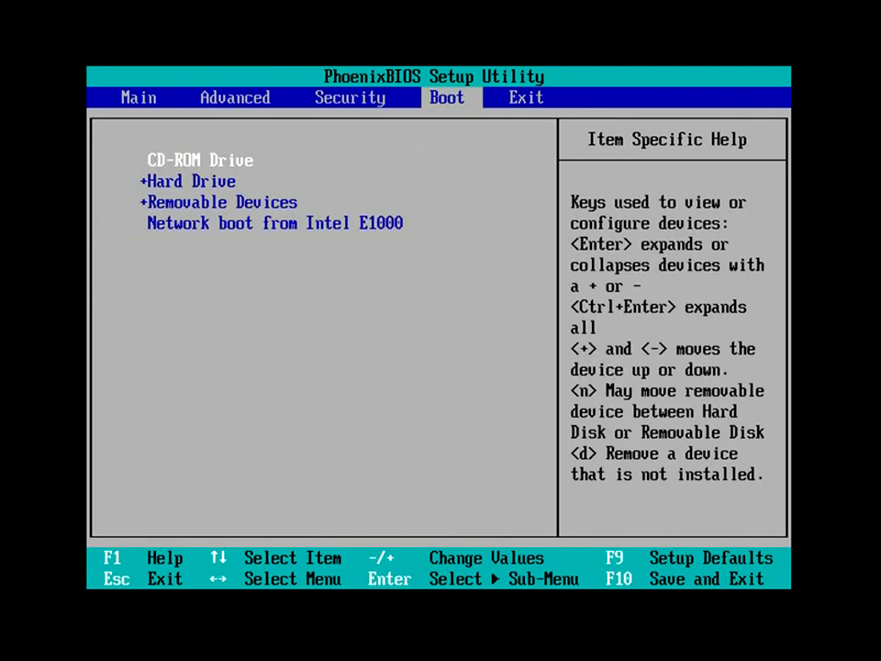
pyautogui.press('Down')
pyautogui.press('Up')
pyautogui.press('Down')
pyautogui.press('Down')
pyautogui.press('Down')
pyautogui.press('Up')
pyautogui.press('Up')
pyautogui.press('Up')
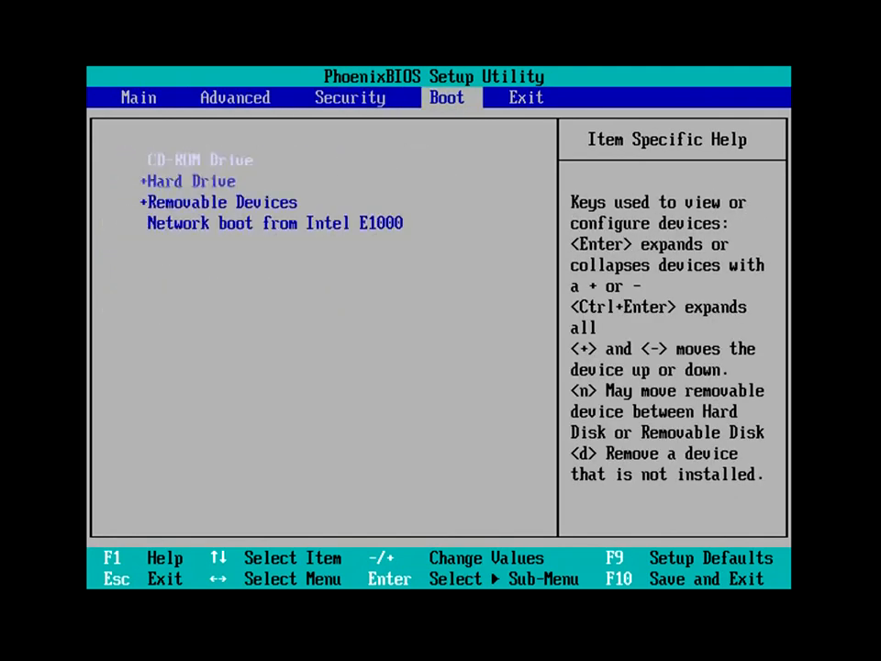
# Raise Hard Drive to first boot priority, move it back down and reselect CD-ROM Drive.
pyautogui.press('Down')
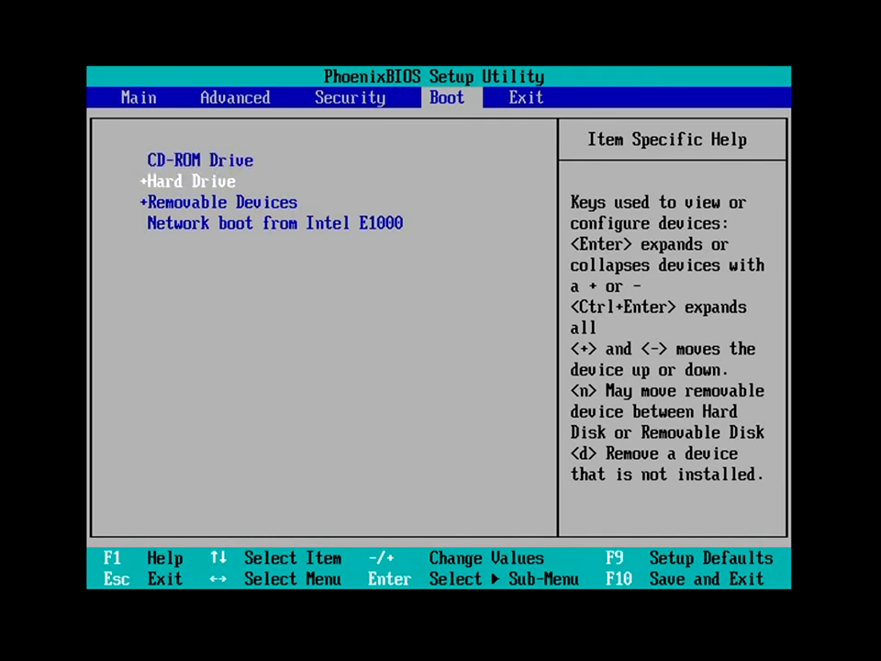
pyautogui.press('+')
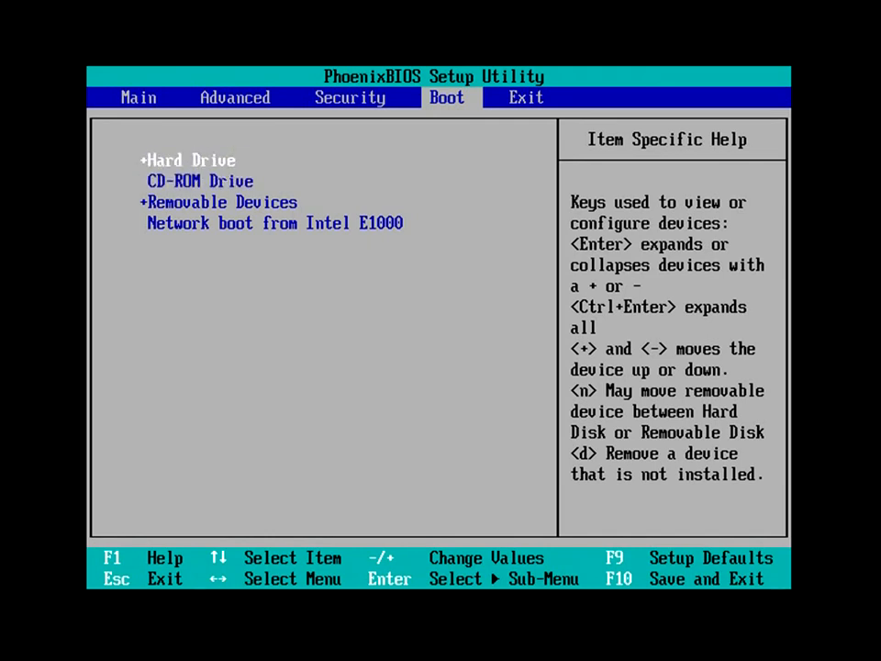
pyautogui.press('-')
pyautogui.press('Up')
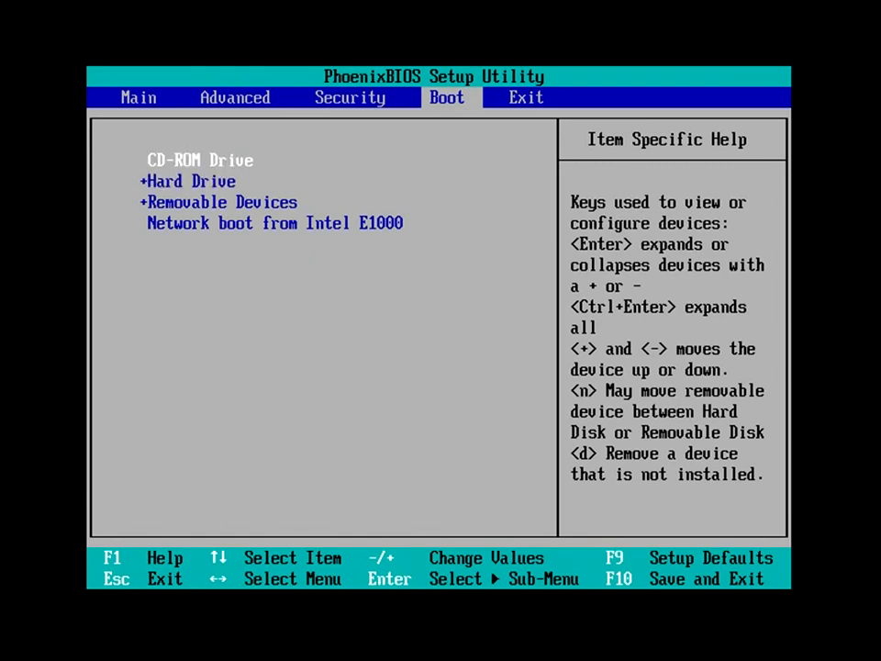
# Exit the BIOS setup saving changes and boot the machine from the installation CD or DVD.
pyautogui.press('Right')
pyautogui.press('Return')
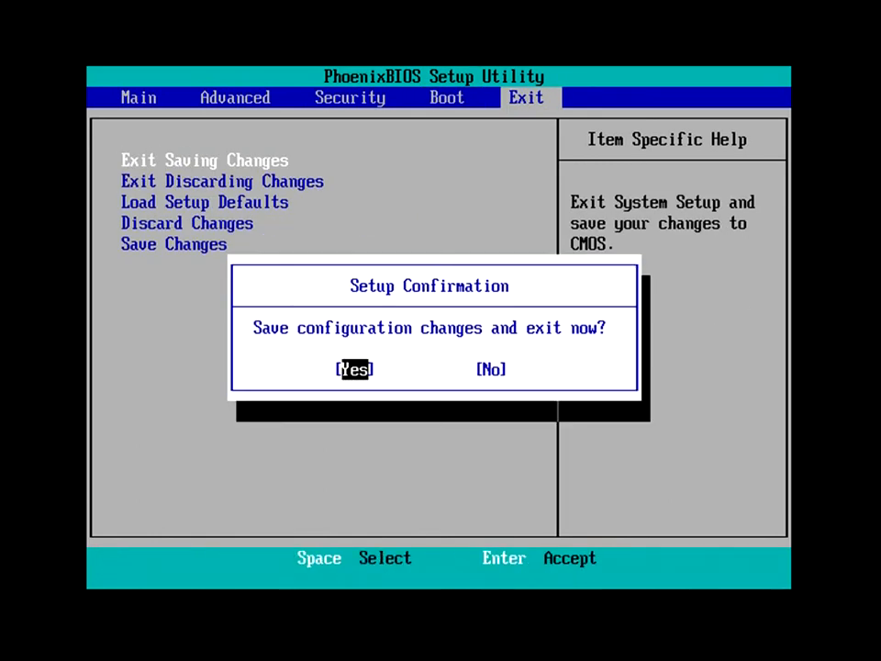
pyautogui.press('Return')
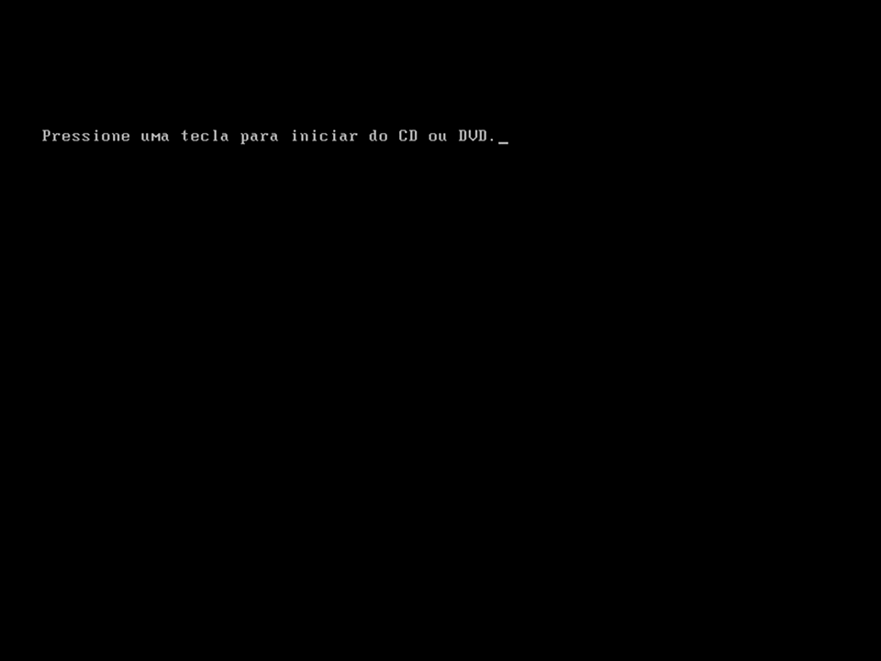
pyautogui.press('Return')
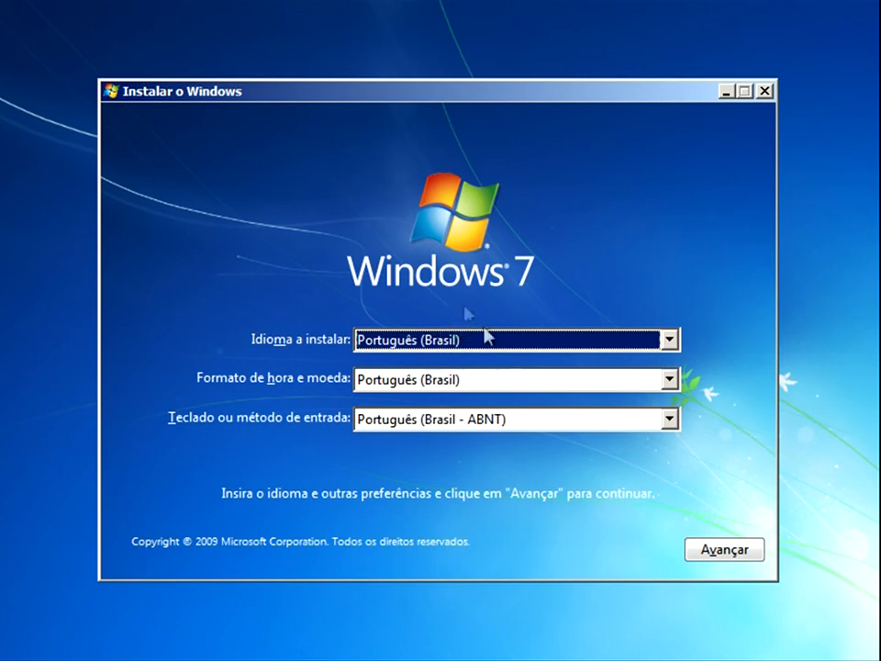
# Set the keyboard layout to Português (Brasil - ABNT2), accept the language settings and start the Windows 7 installation.
pyautogui.click(552, 424)
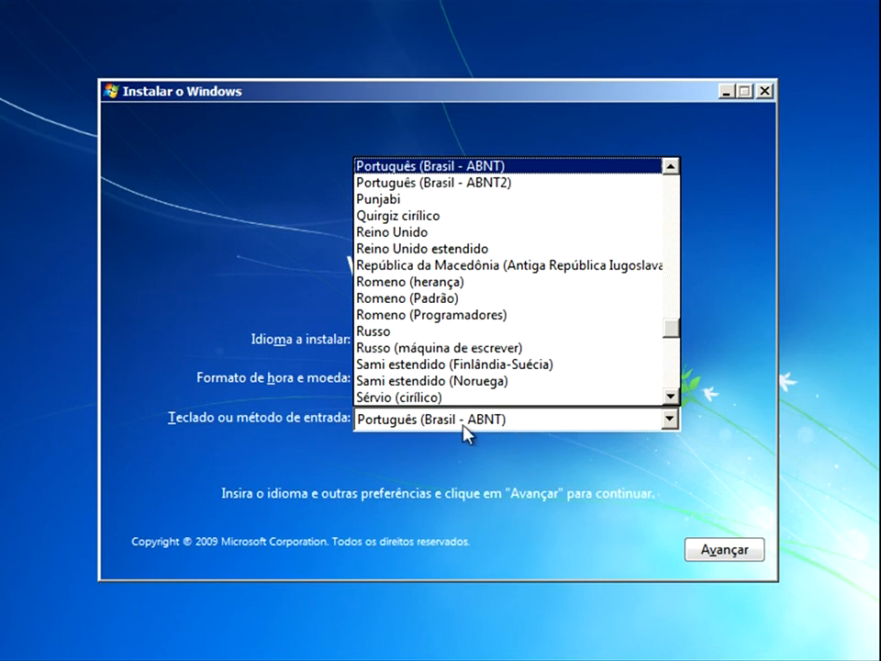
pyautogui.click(508, 182)
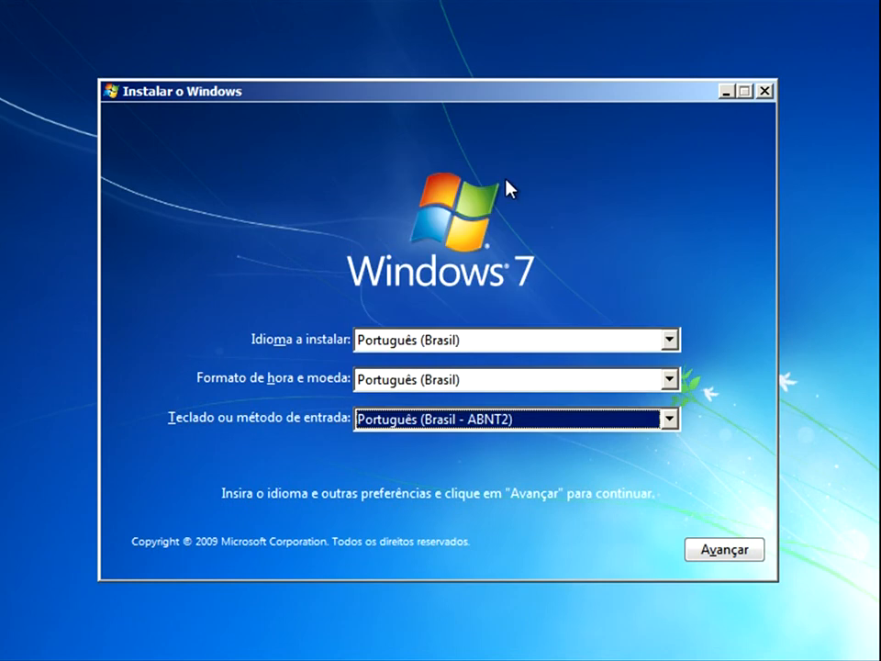
pyautogui.click(740, 551)
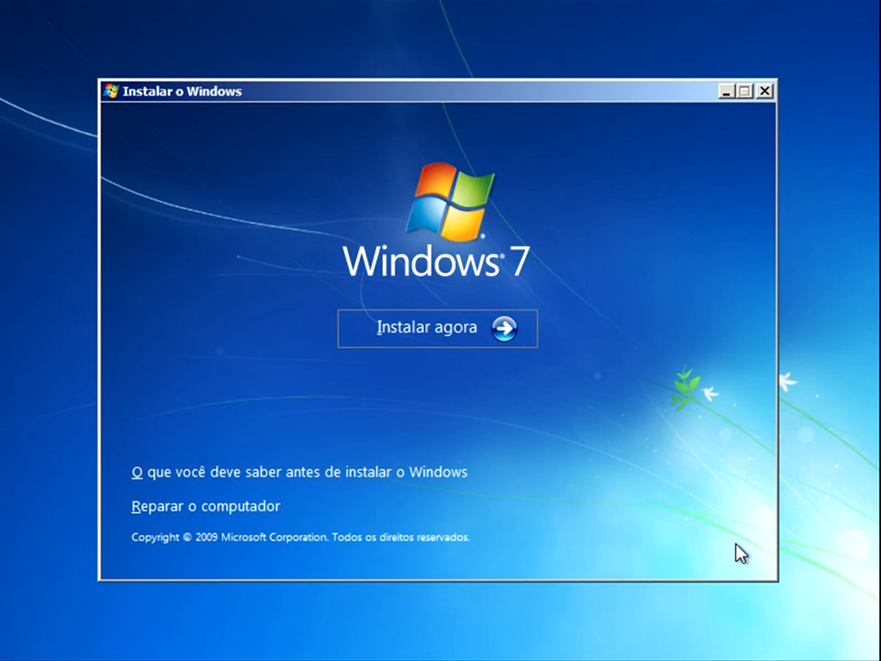
pyautogui.click(430, 329)
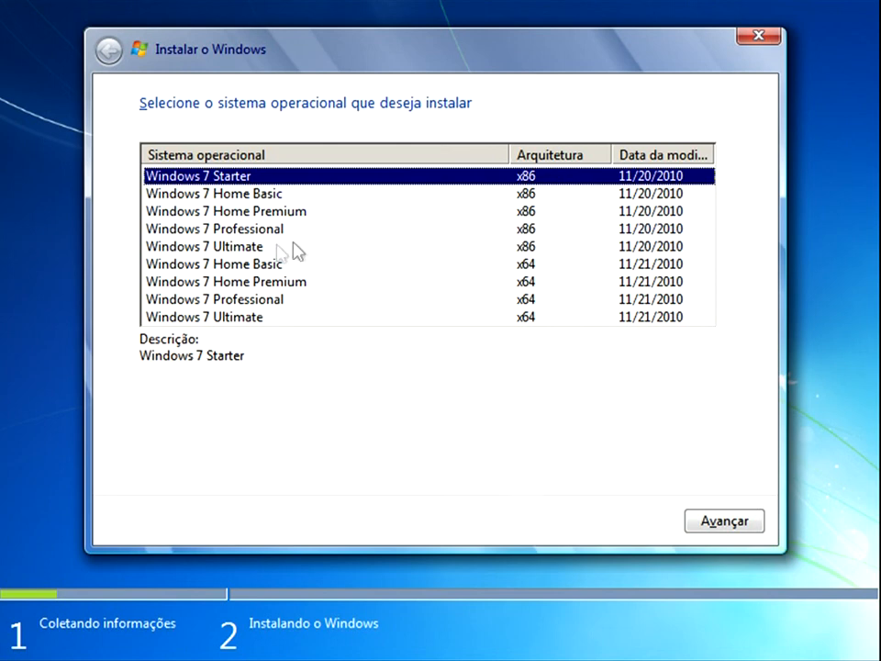
# Select the x86 and x64 entries of Windows 7 Ultimate in turn to compare the two architectures.
pyautogui.click(244, 250)
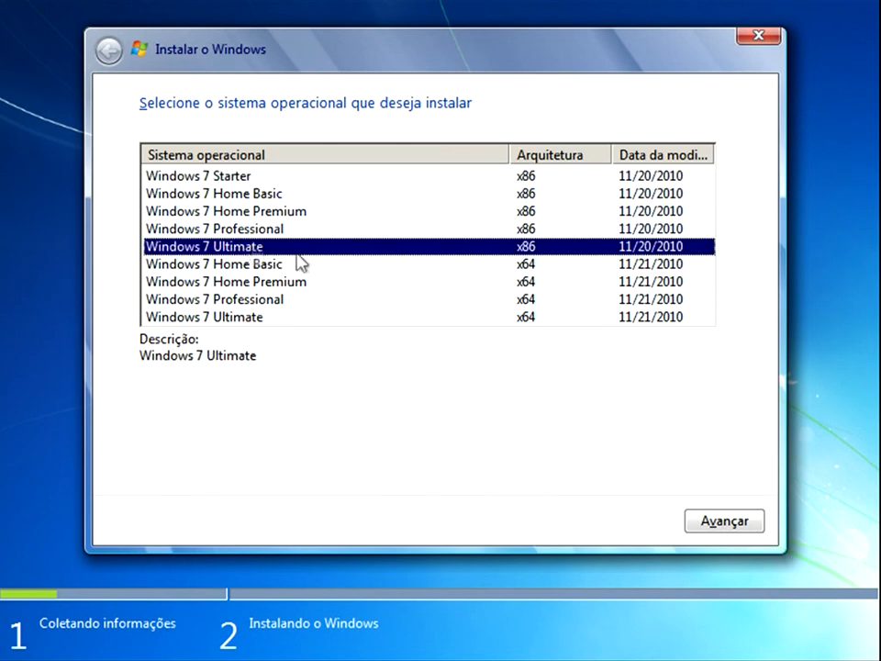
pyautogui.click(278, 321)
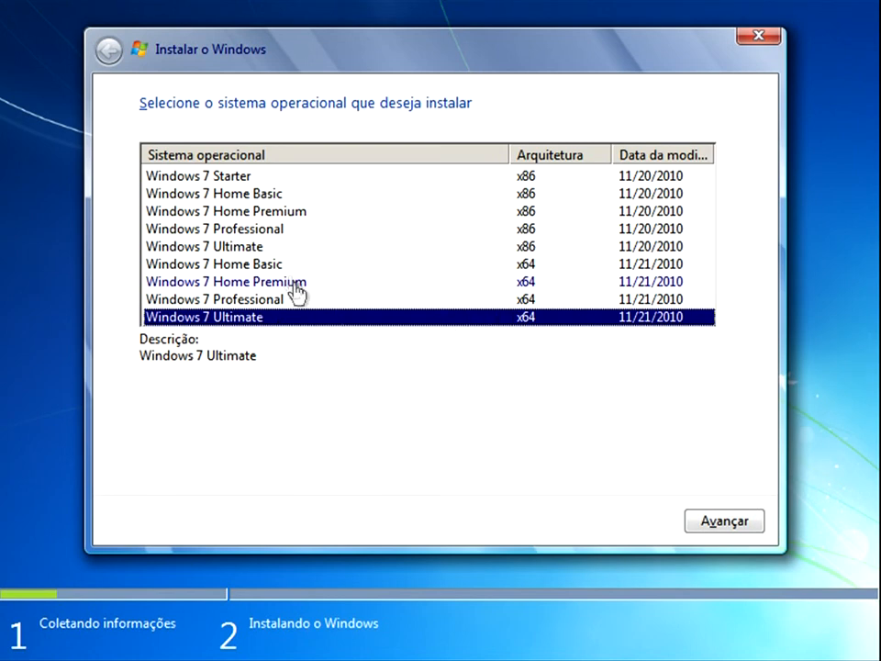
pyautogui.press('Home')
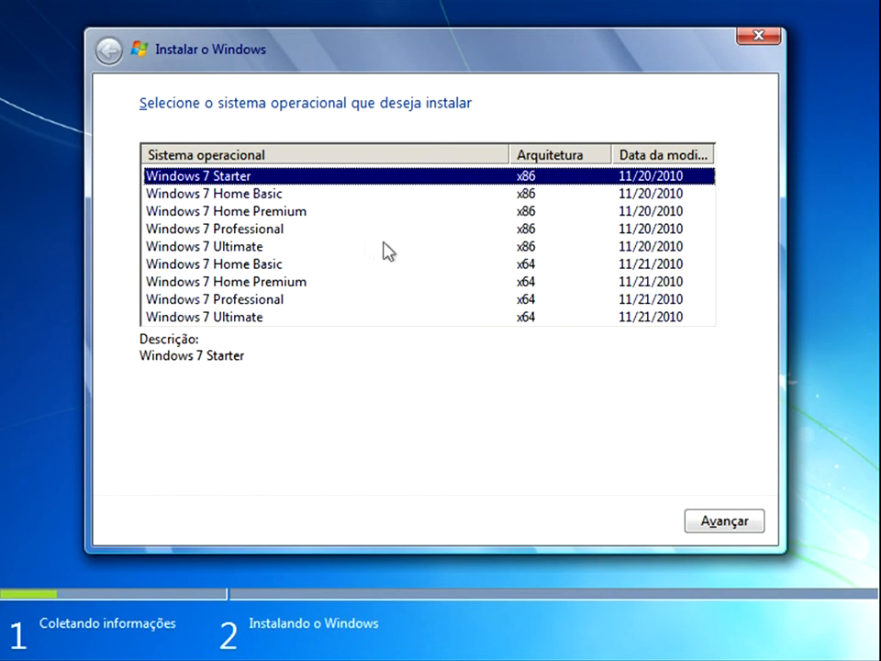
pyautogui.click(244, 247)
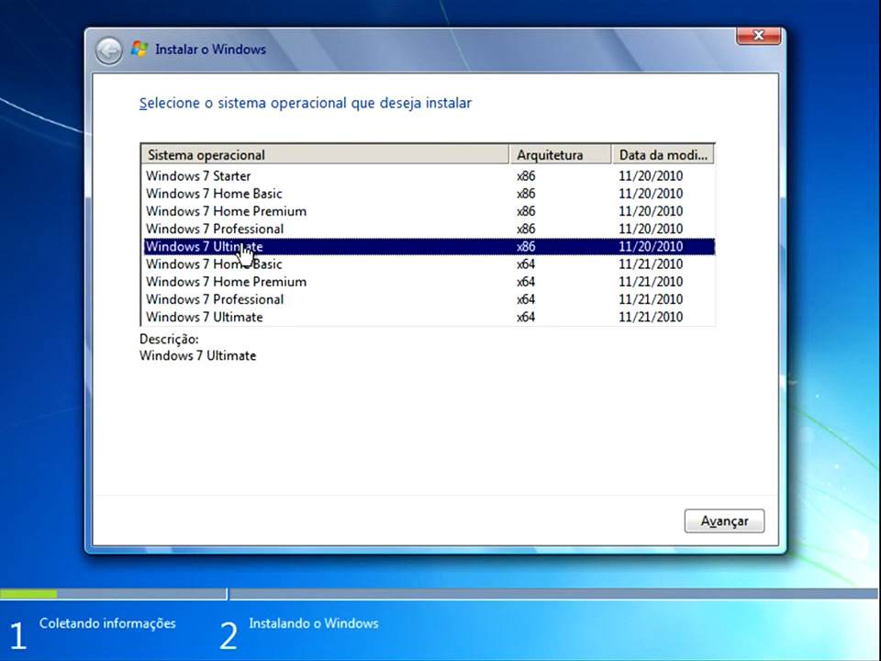
pyautogui.click(263, 319)
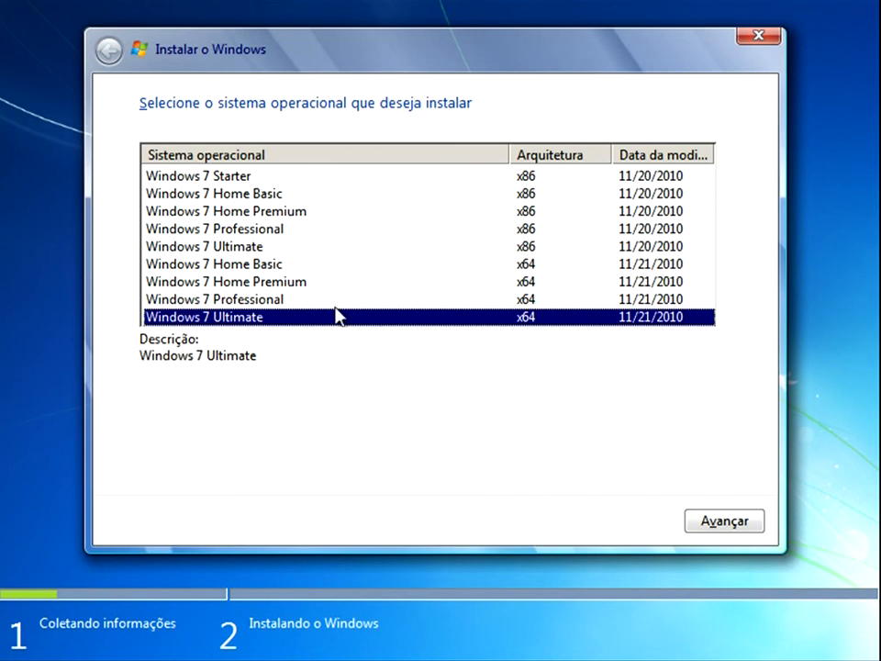
pyautogui.press('Home')
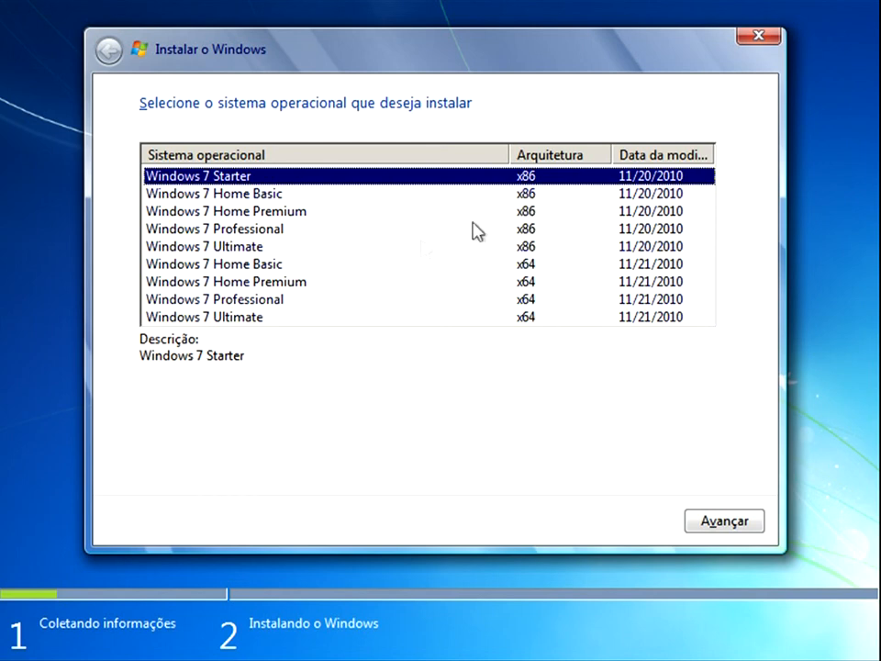
pyautogui.click(244, 248)
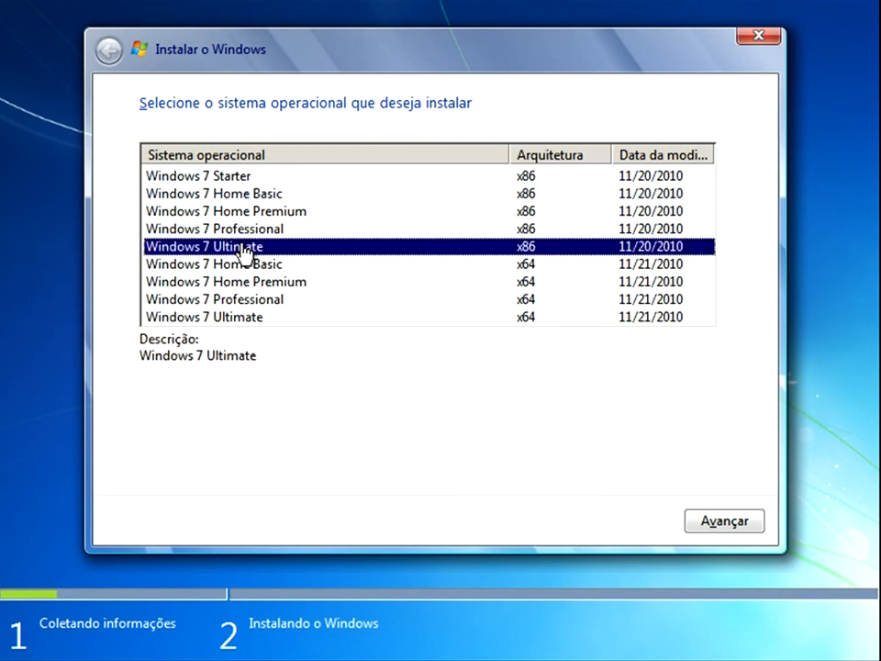
pyautogui.click(275, 322)
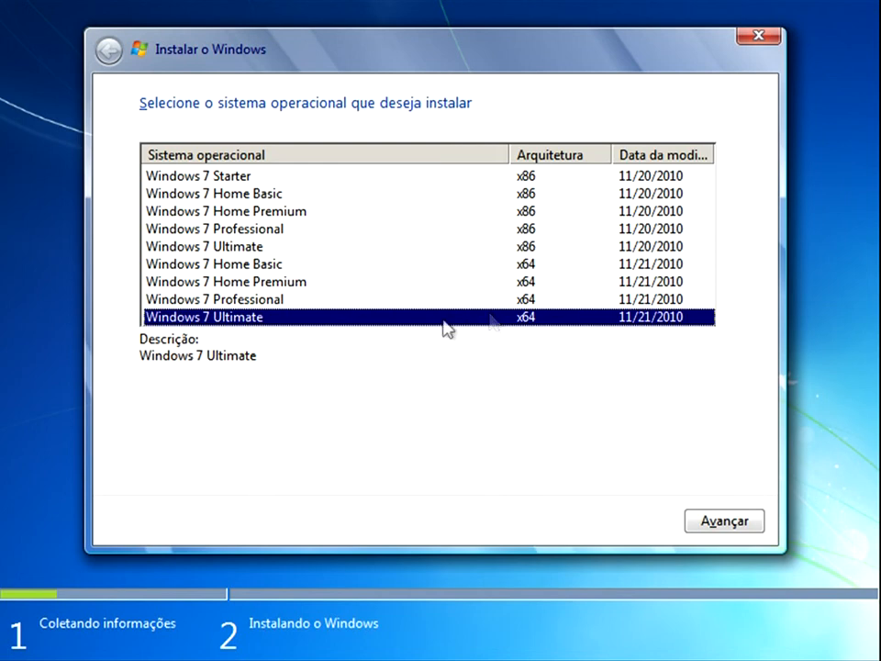
# Select Windows 7 Ultimate x64 as the operating system to install.
pyautogui.press('Home')
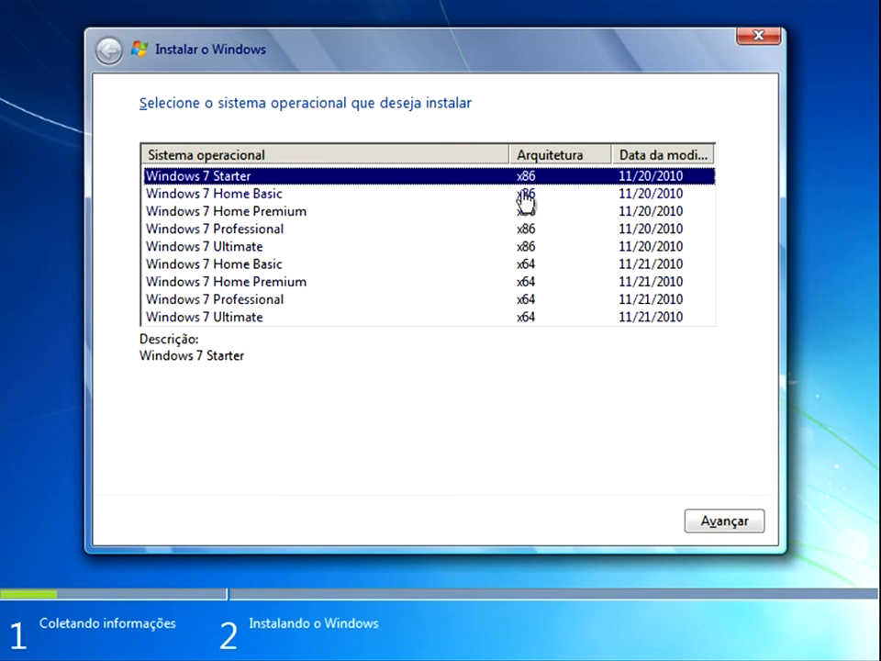
pyautogui.click(243, 250)
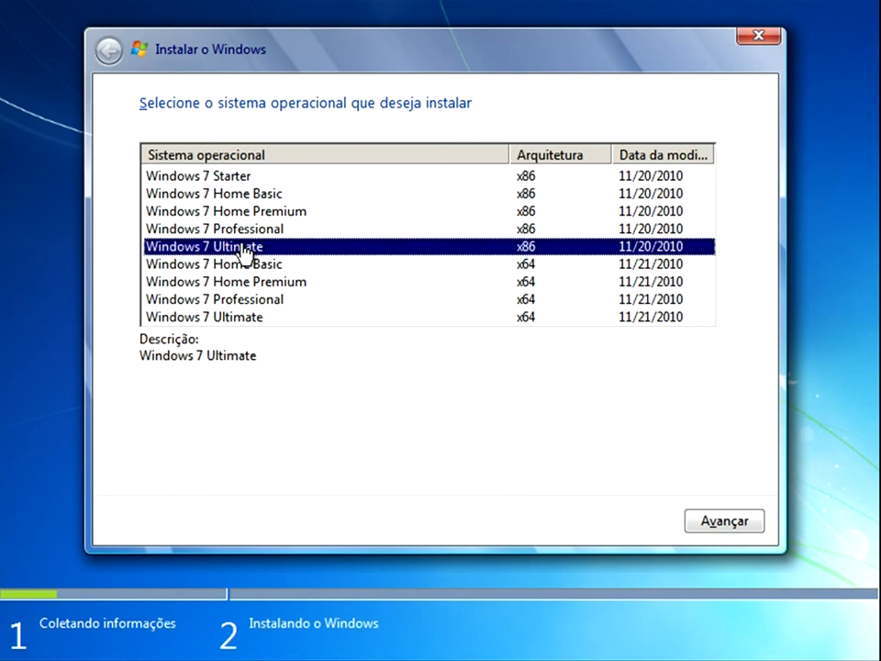
pyautogui.click(278, 321)
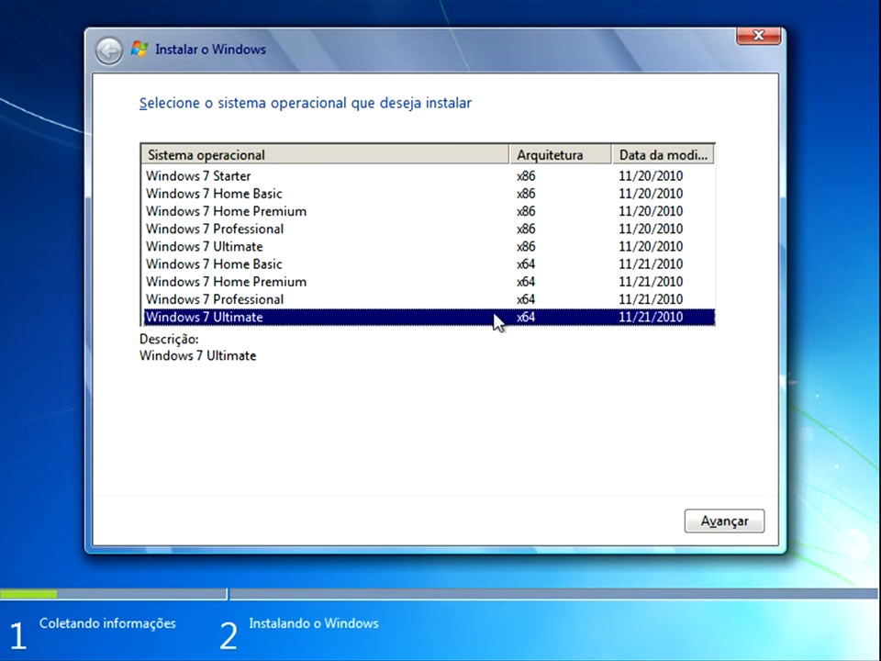
# Choose Windows 7 Ultimate x86 as the operating system to install and accept the licence terms.
pyautogui.click(266, 247)
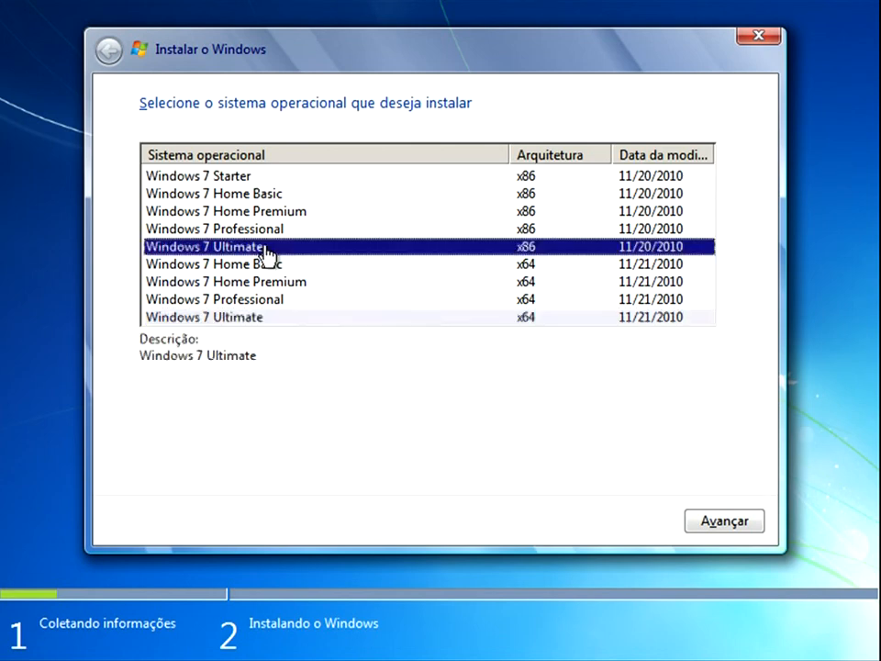
pyautogui.click(723, 522)
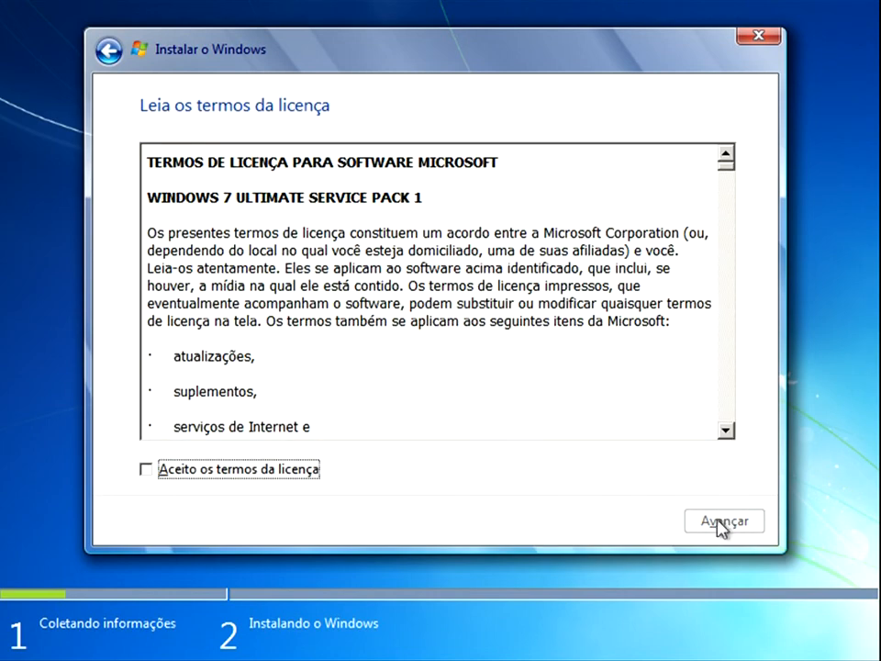
pyautogui.click(218, 472)
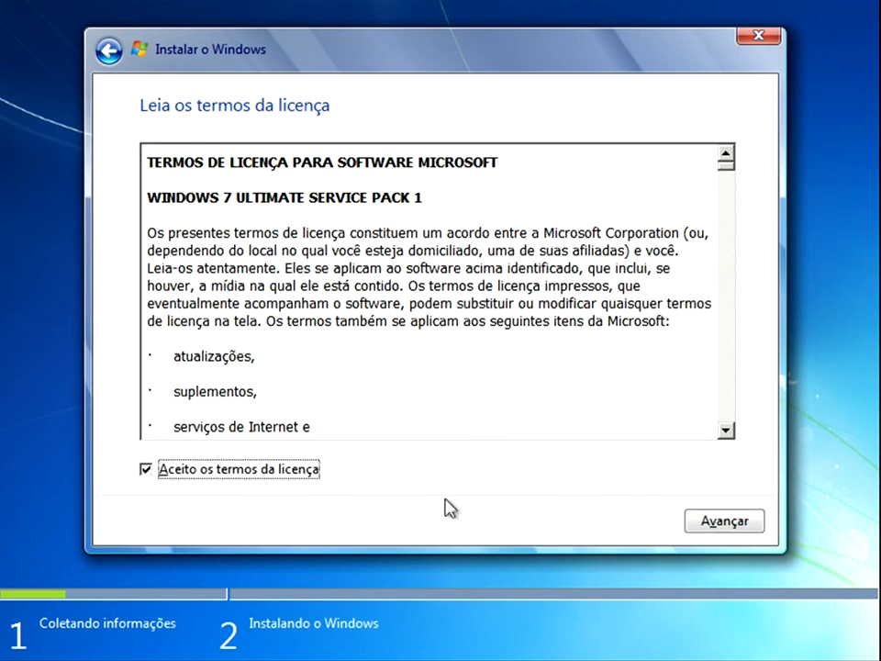
pyautogui.click(727, 531)
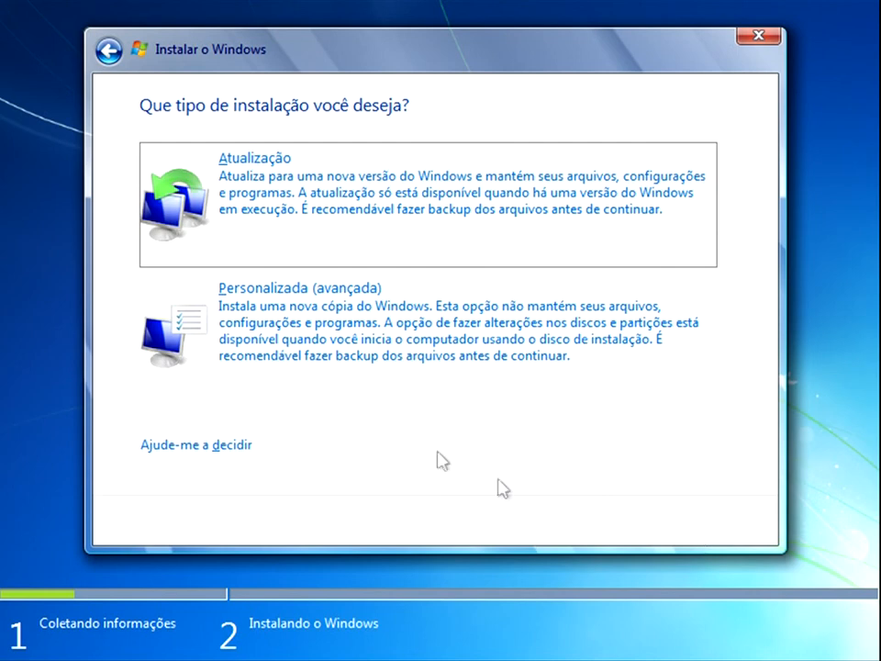
# Choose the Personalizada (avançada) installation type and select Disco 0 Partição 2 as the target after checking the system-reserved partition.
pyautogui.click(348, 311)
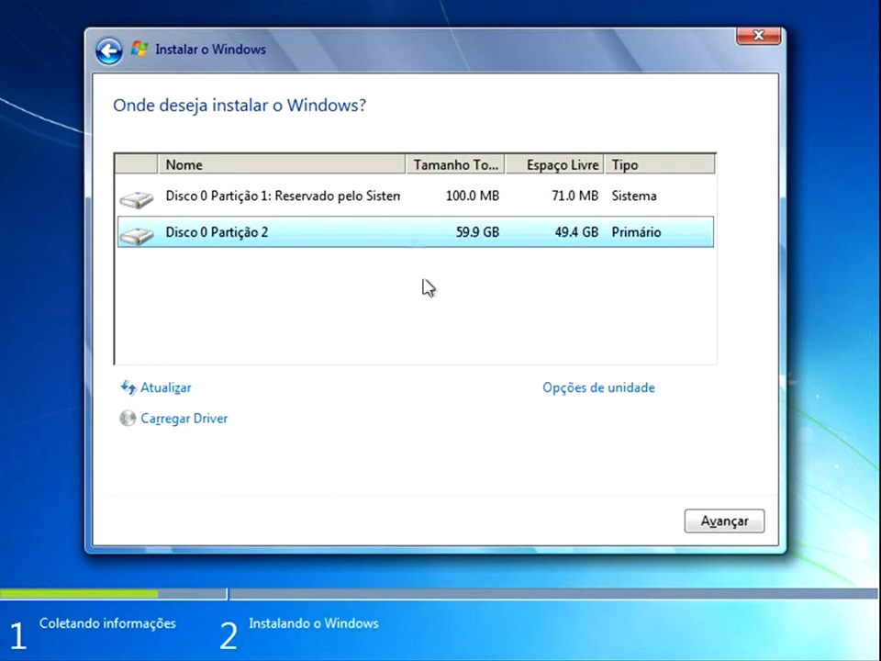
pyautogui.click(374, 204)
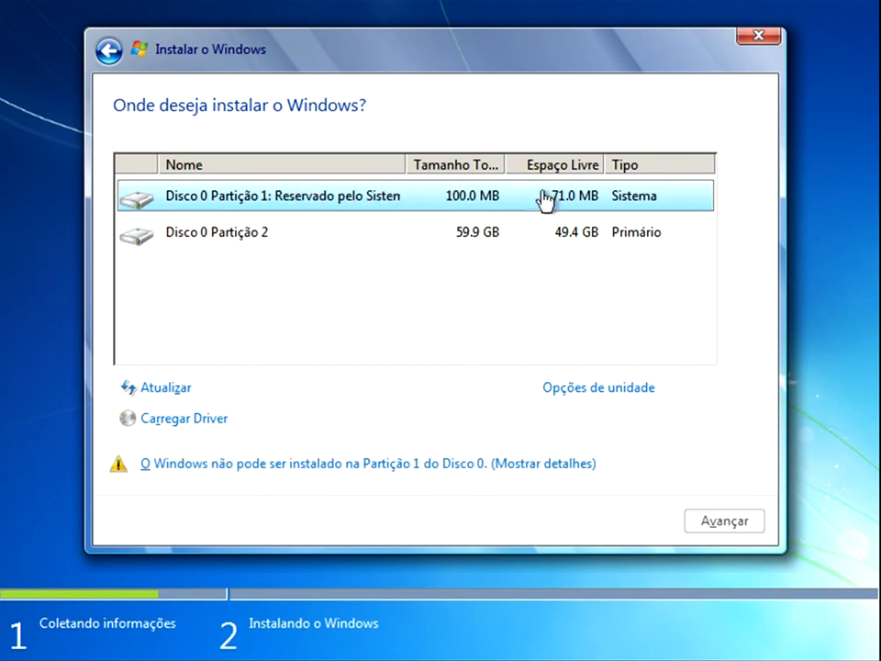
pyautogui.click(250, 247)
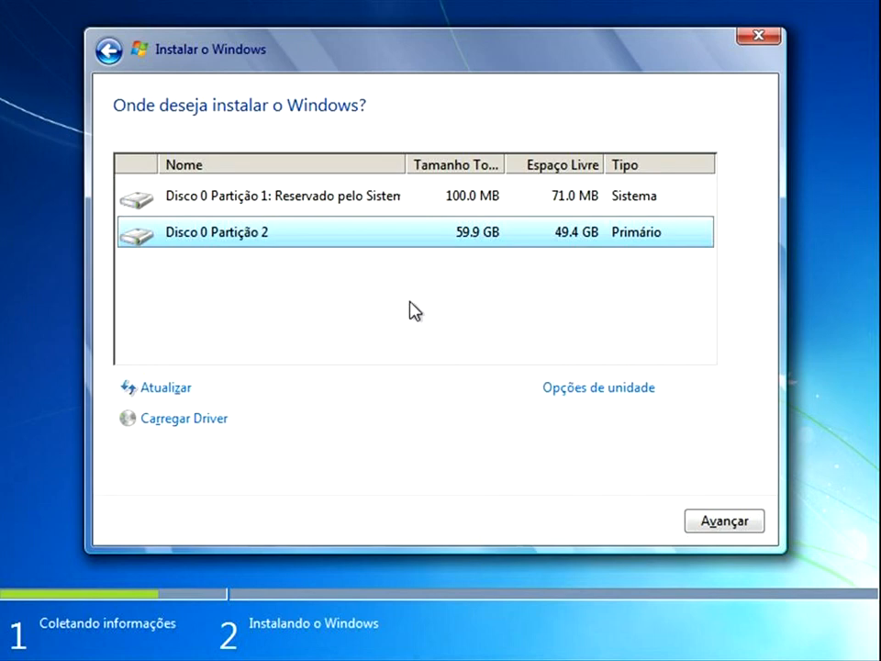
pyautogui.click(497, 195)
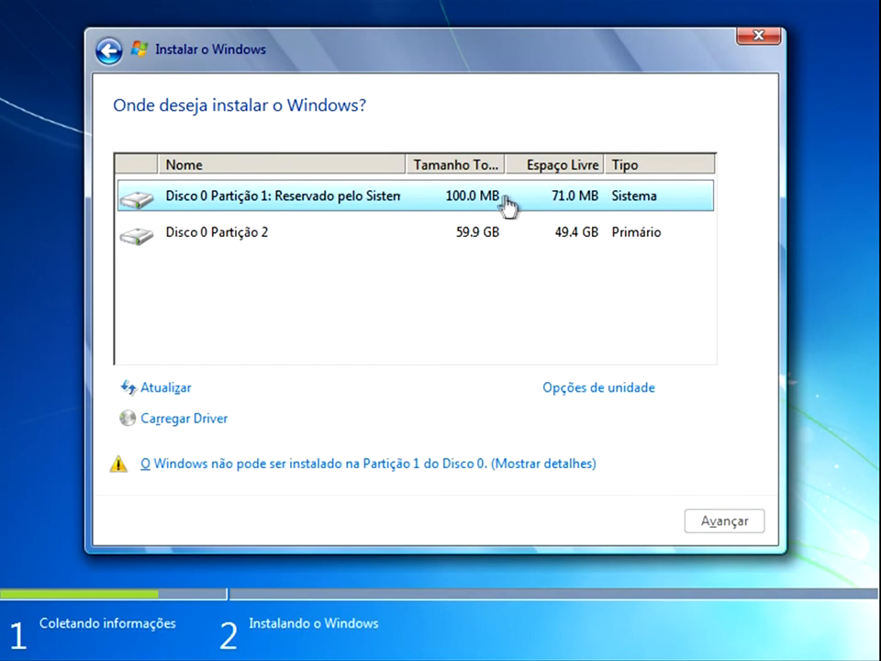
pyautogui.click(248, 238)
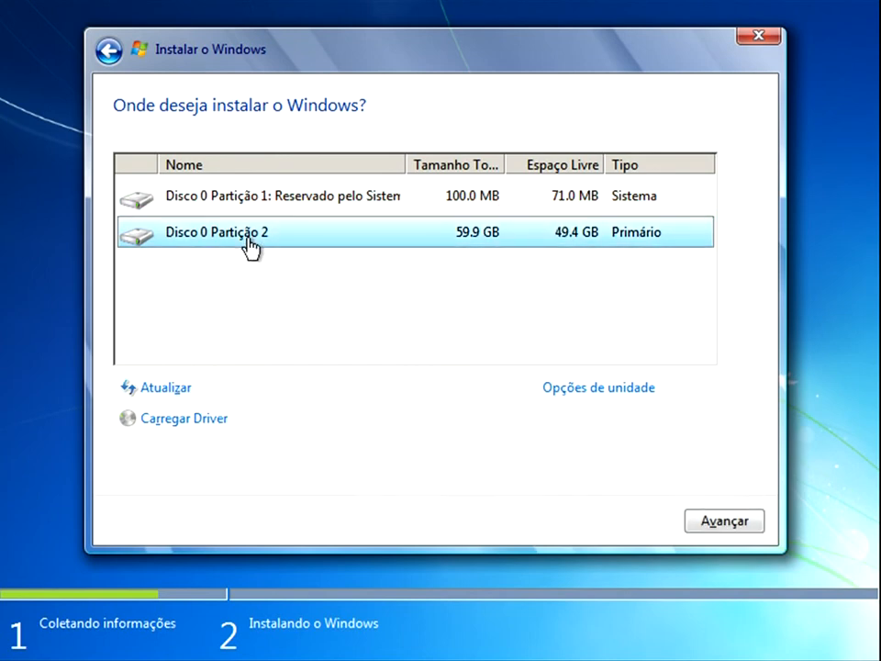
# Format Disco 0 Partição 2 and start installing Windows on it.
pyautogui.click(549, 389)
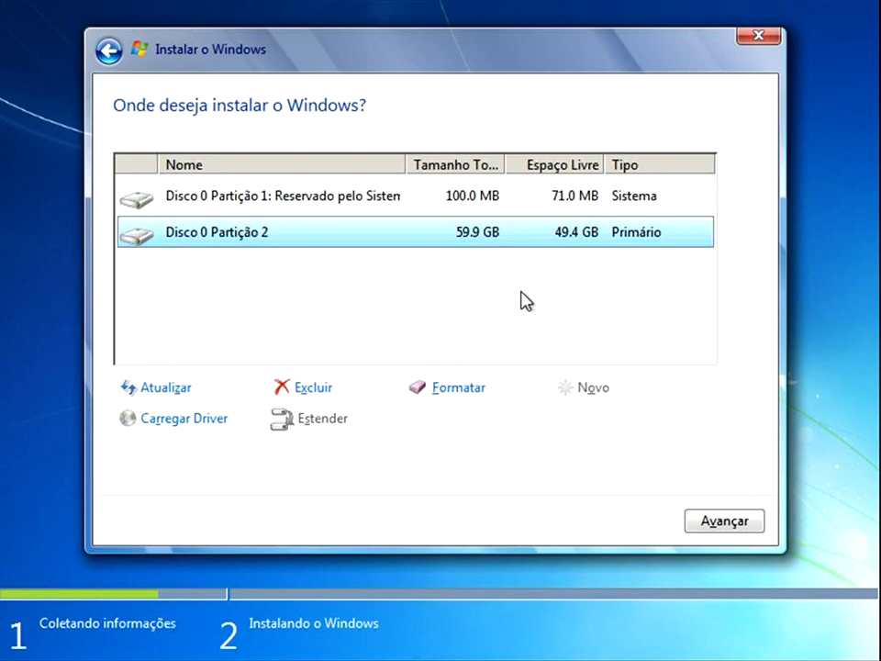
pyautogui.click(455, 385)
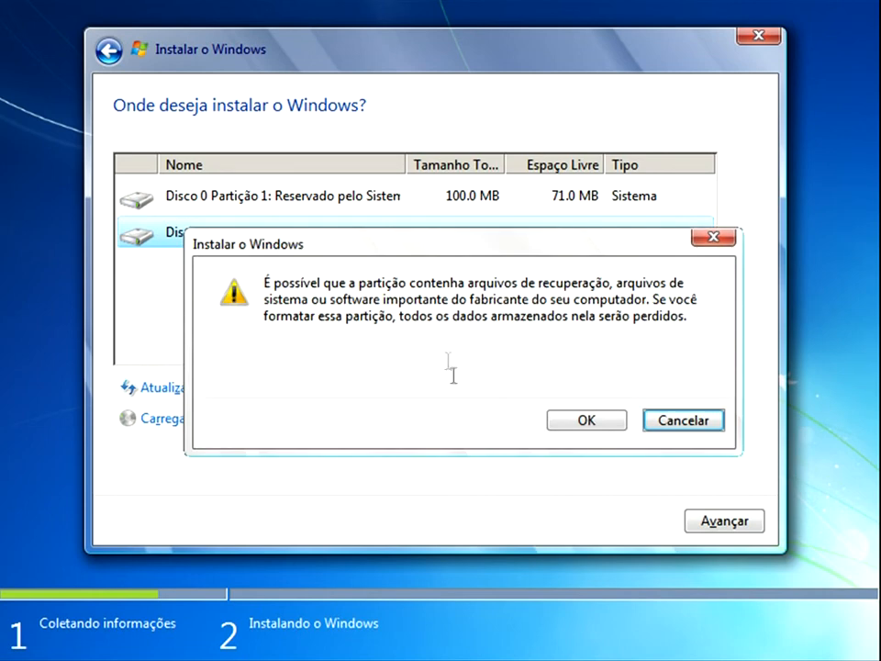
pyautogui.click(557, 416)
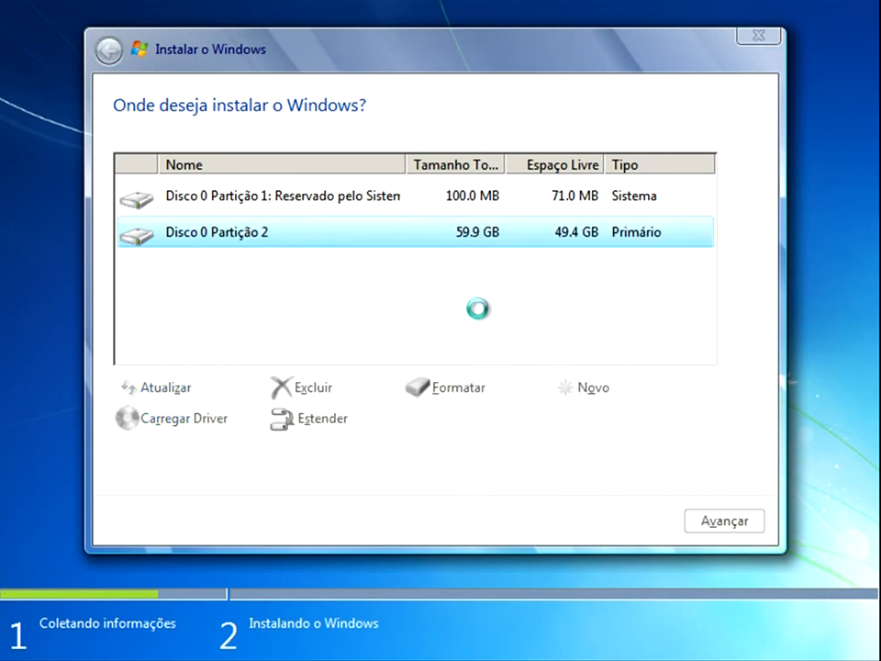
pyautogui.click(716, 521)
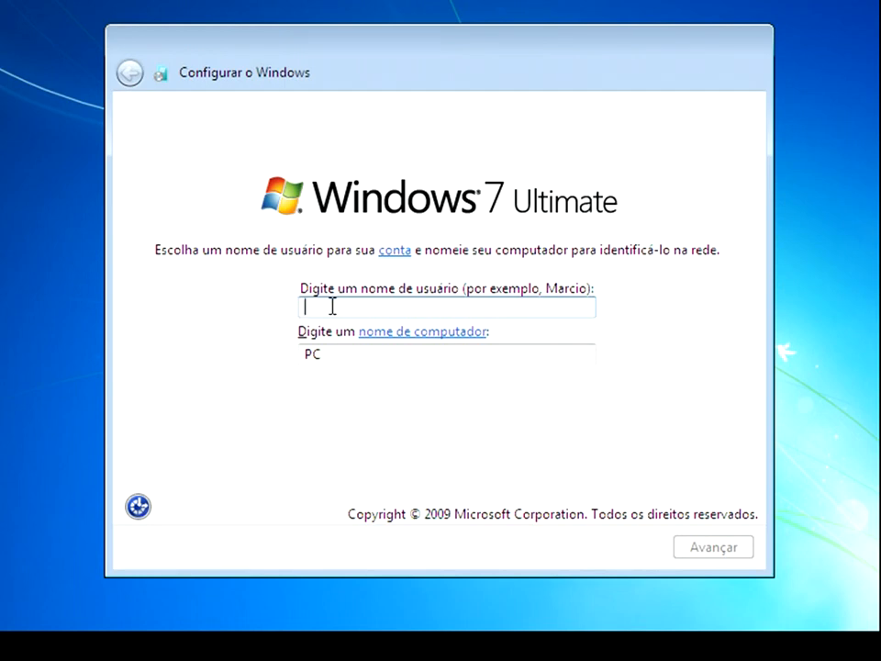
# Set the account user name to AreaLivre, keep the suggested computer name and continue the setup.
pyautogui.write('AreaLivre')
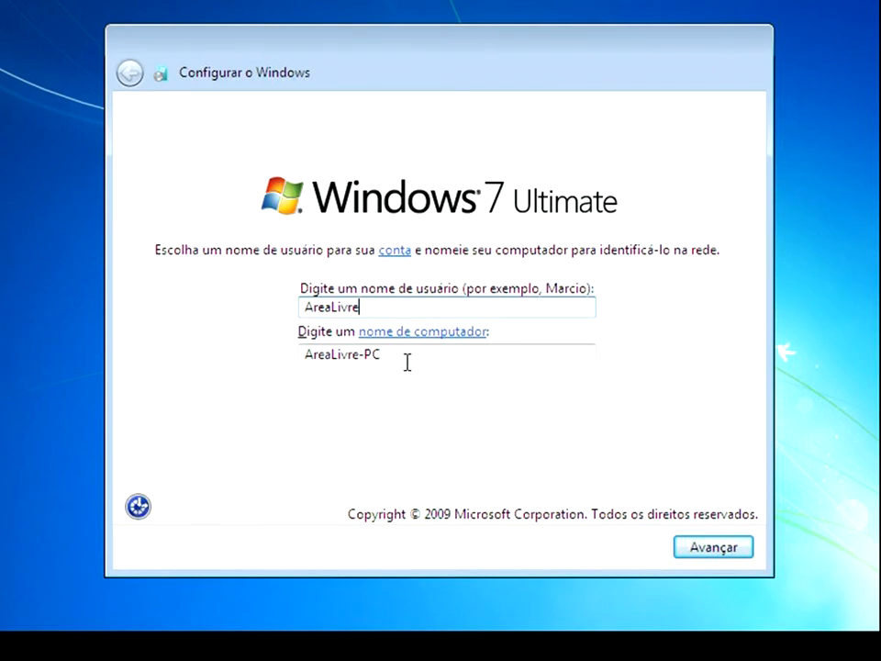
pyautogui.click(711, 549)
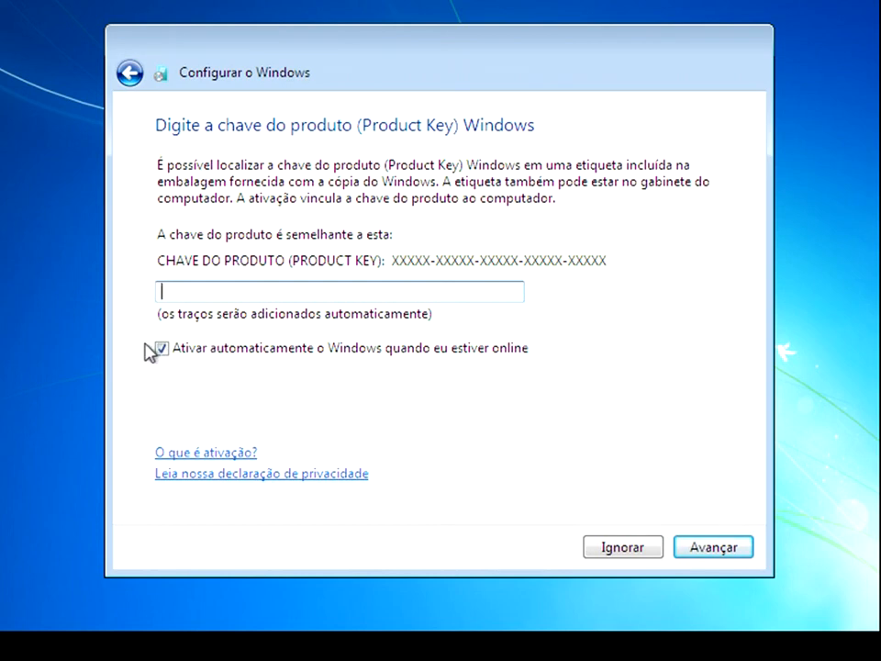
# Turn off automatic online activation, continue without a product key and choose Perguntar depois for the update settings.
pyautogui.click(313, 360)
pyautogui.click(687, 551)
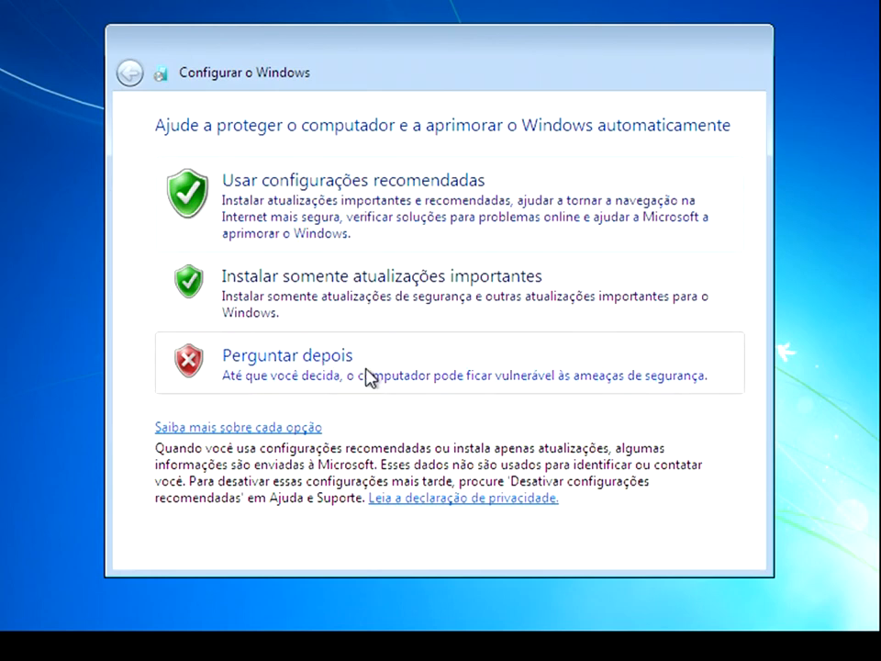
pyautogui.click(614, 384)
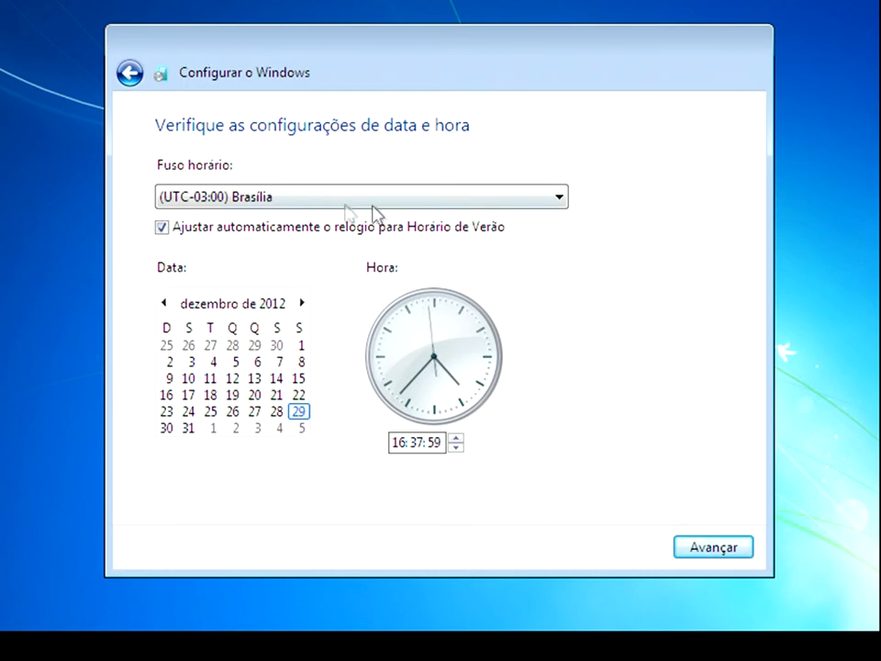
# Accept the date and time settings with the Brasília time zone and set the network location to Rede pública.
pyautogui.click(713, 548)
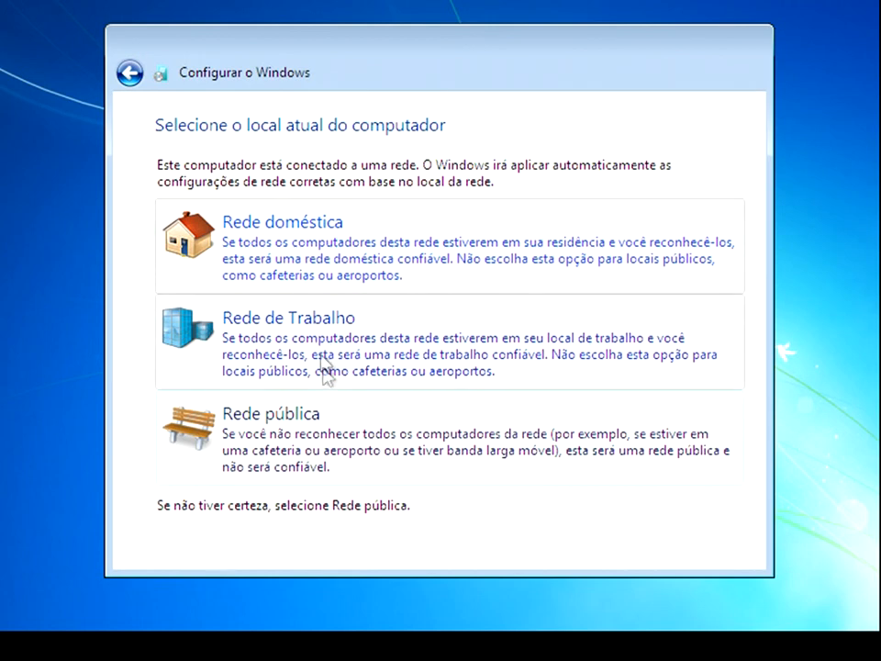
pyautogui.click(487, 455)
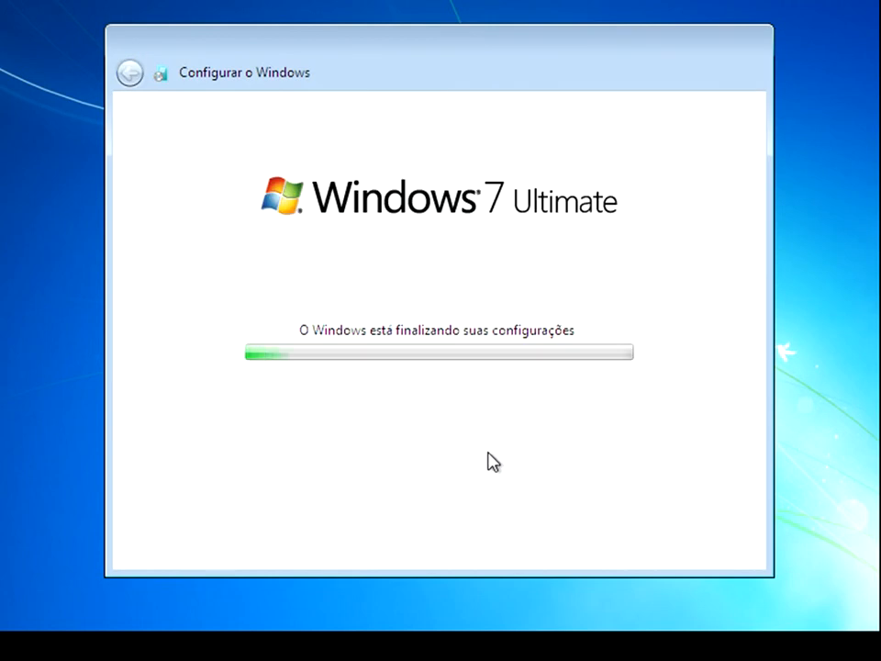